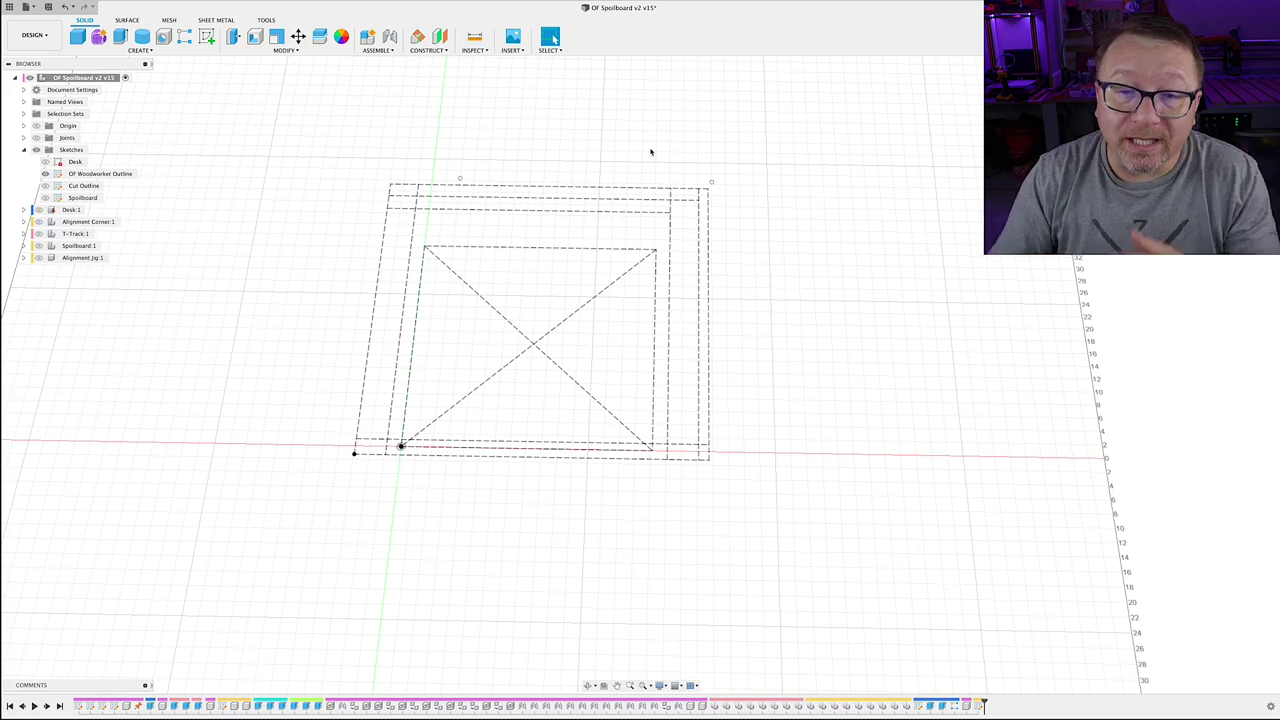
Recentre the view on the crossed rectangle outlines.
scroll(606, 260, down, 2)
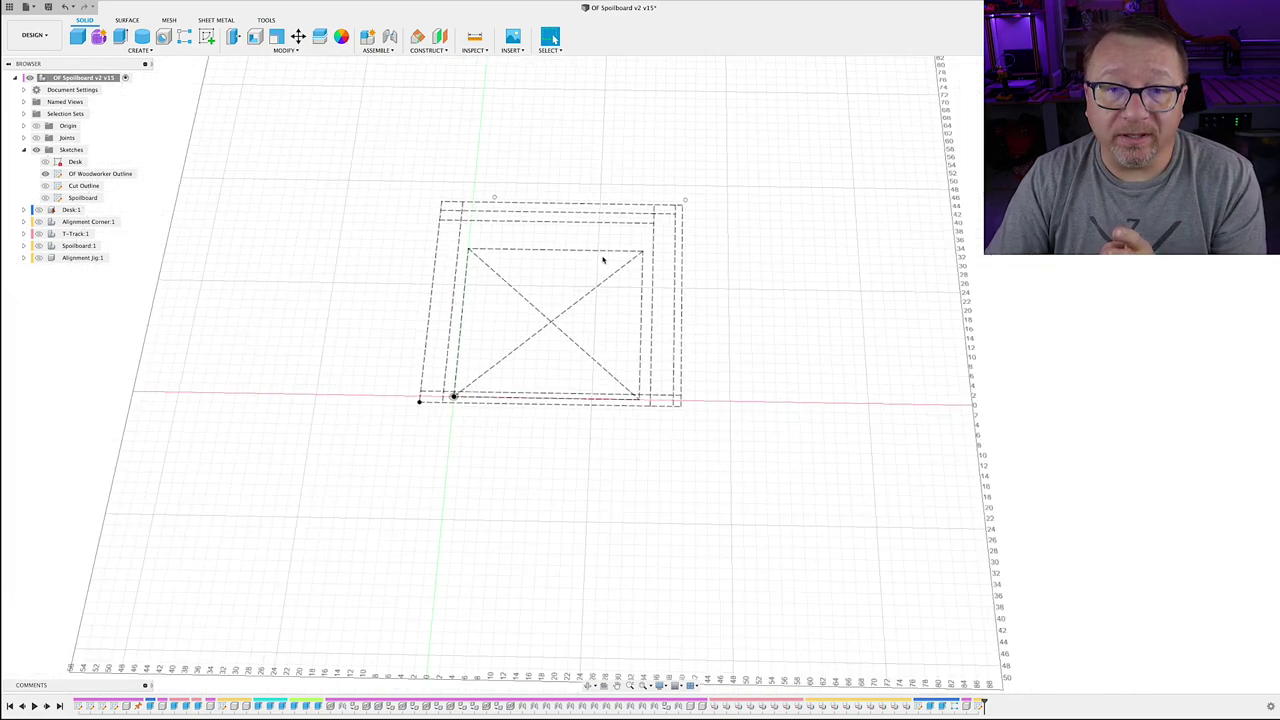
scroll(600, 260, up, 4)
middle_drag(578, 261, 621, 266)
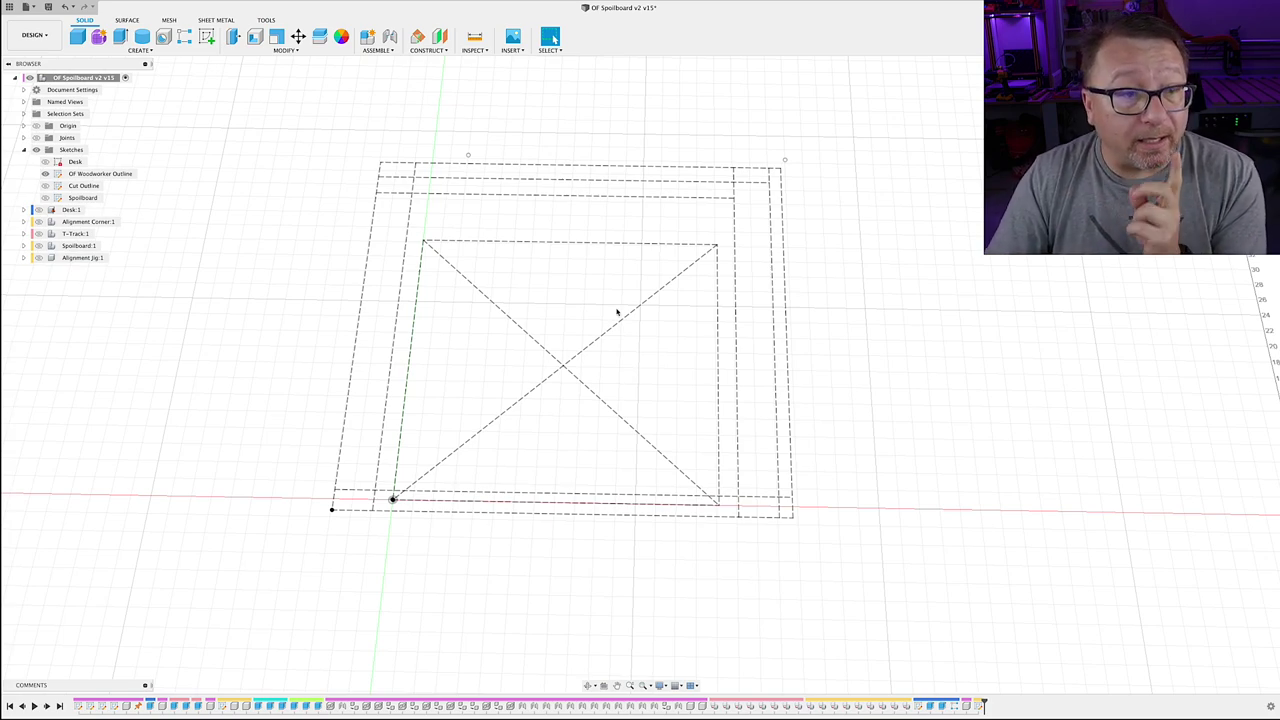
Show the Spoilboard sketch's hole-column strip, then select and clear its rectangle profile.
click(45, 197)
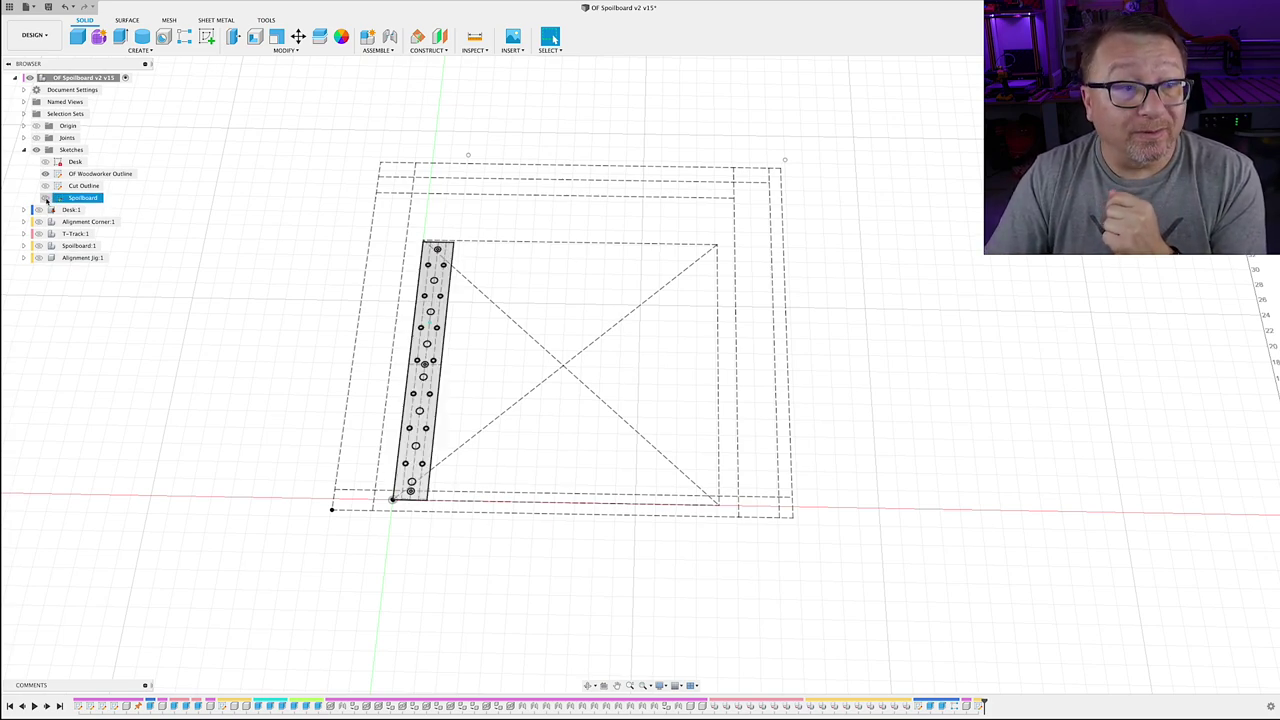
middle_drag(780, 351, 877, 281)
scroll(612, 312, up, 5)
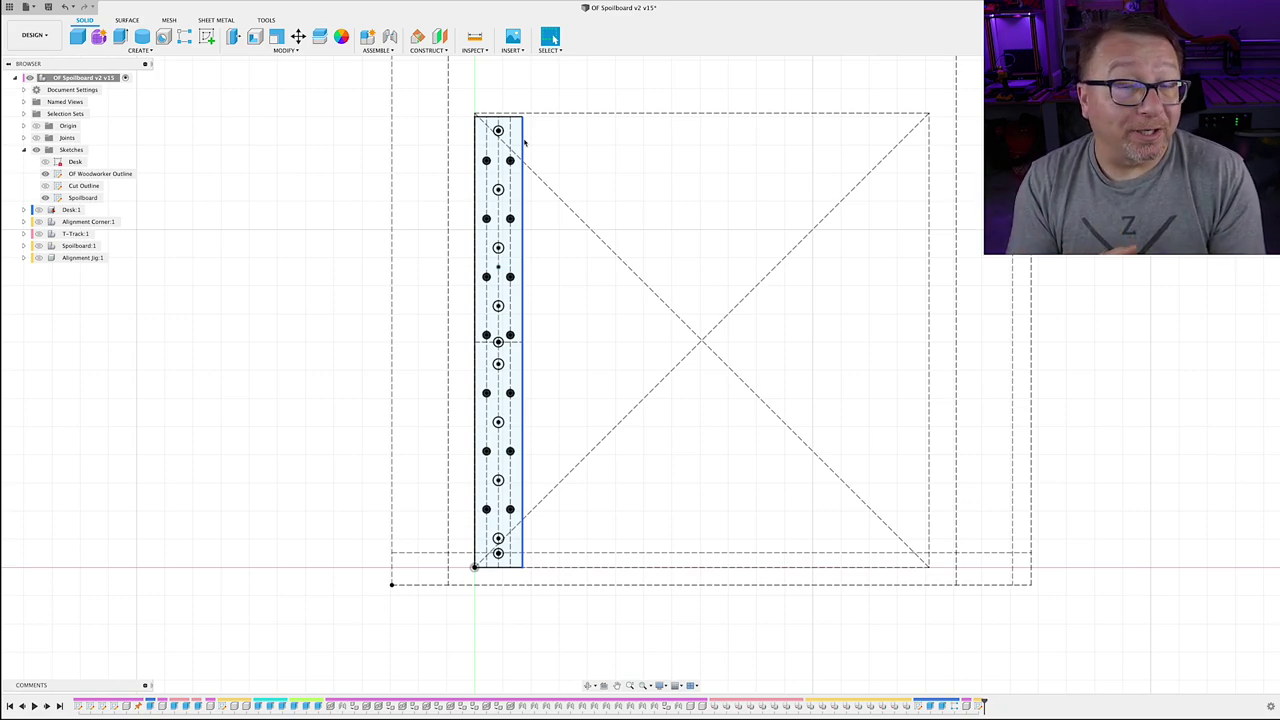
scroll(524, 143, down, 2)
click(506, 287)
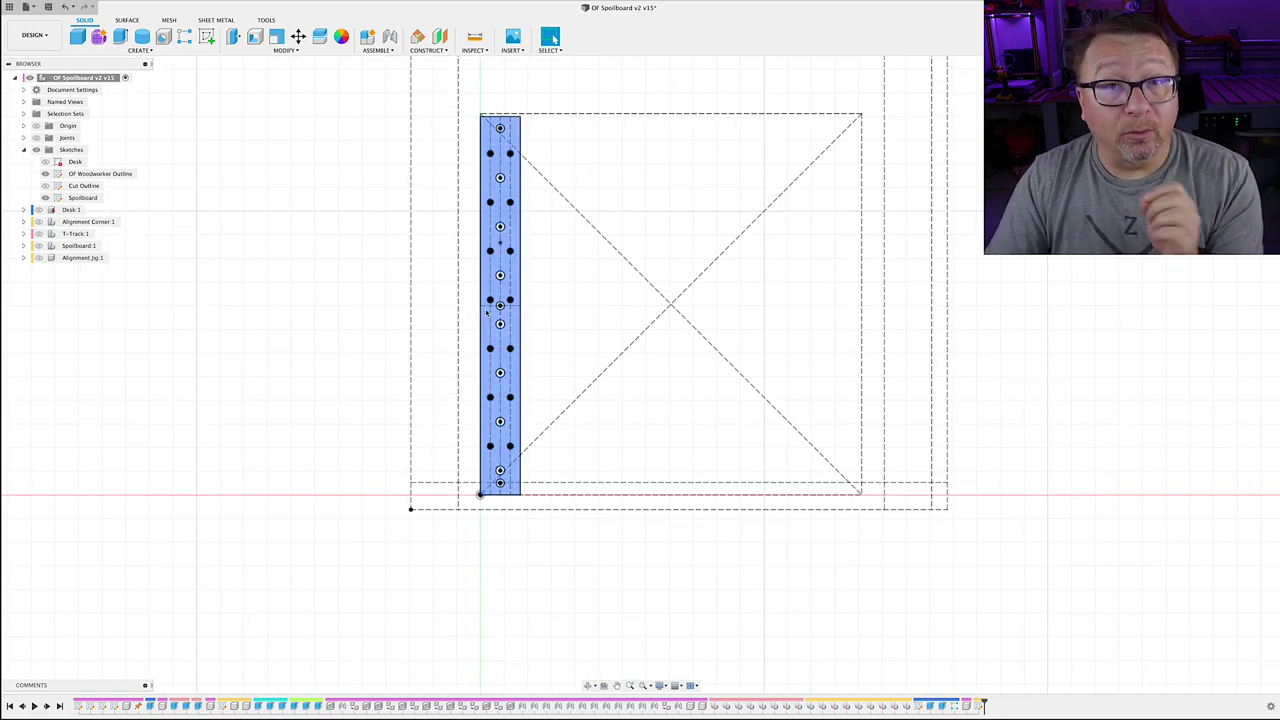
click(445, 326)
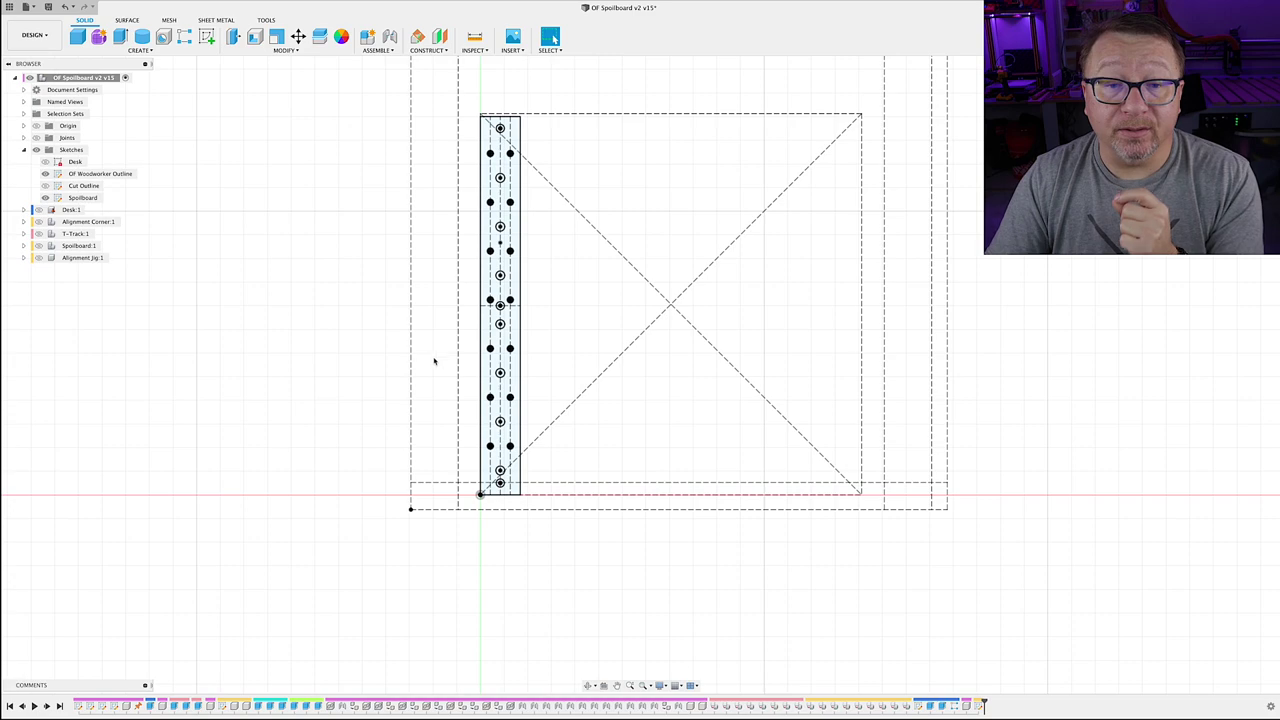
scroll(480, 470, up, 8)
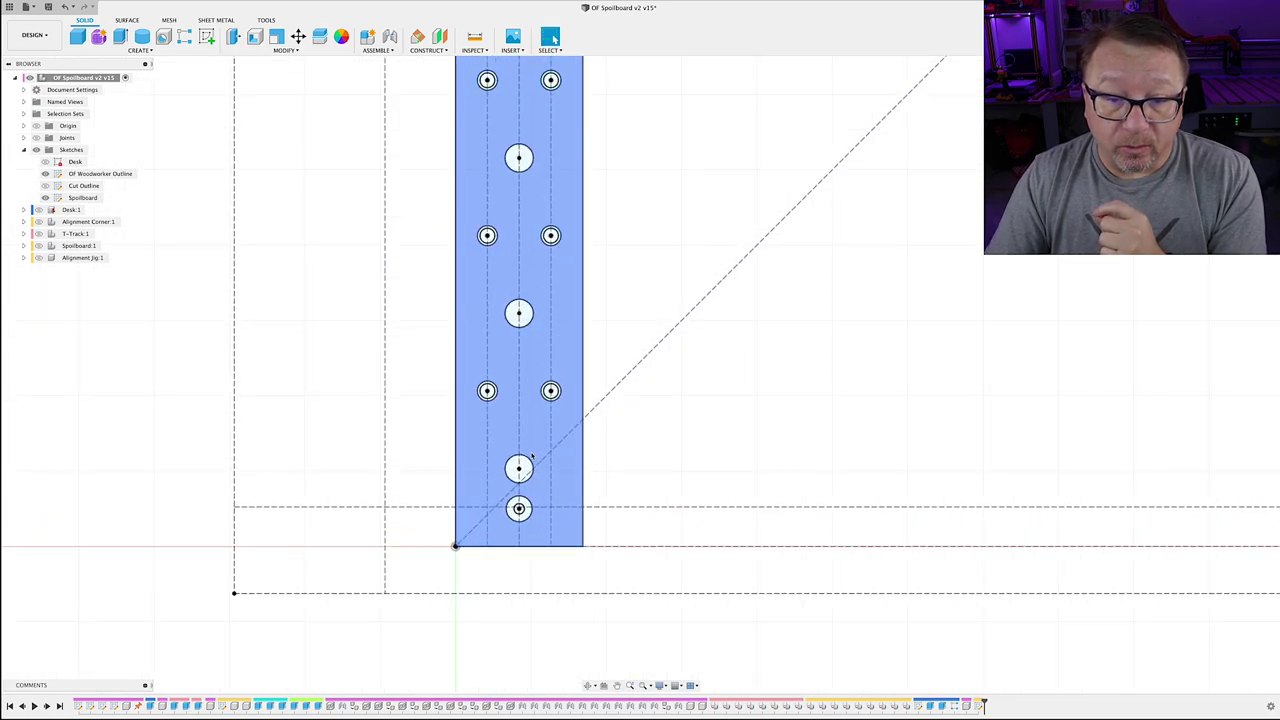
scroll(531, 456, up, 3)
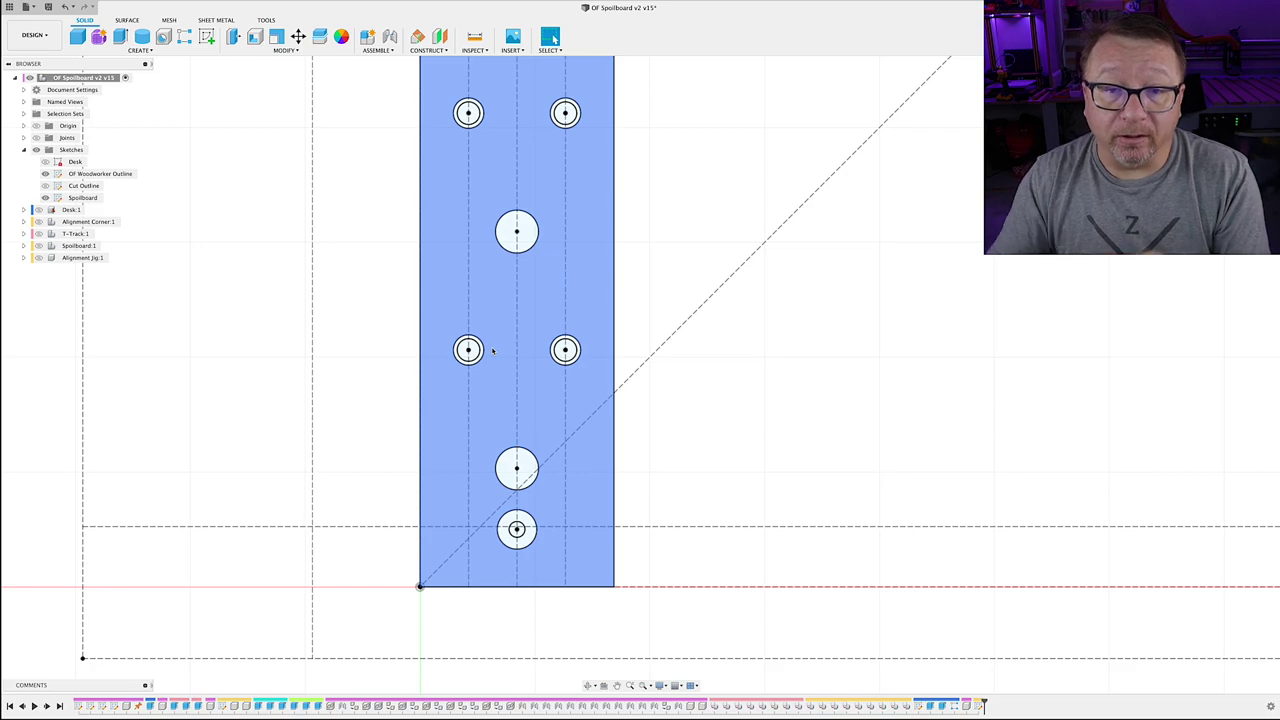
scroll(515, 260, down, 6)
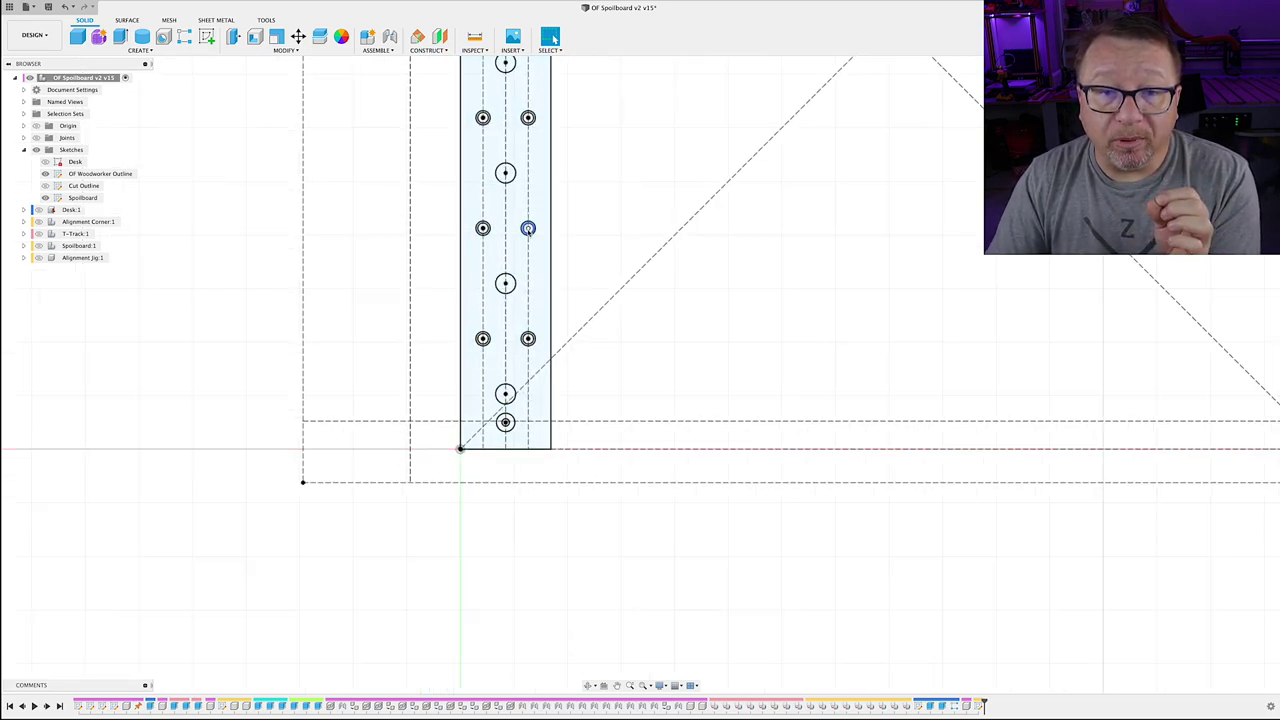
scroll(520, 240, down, 3)
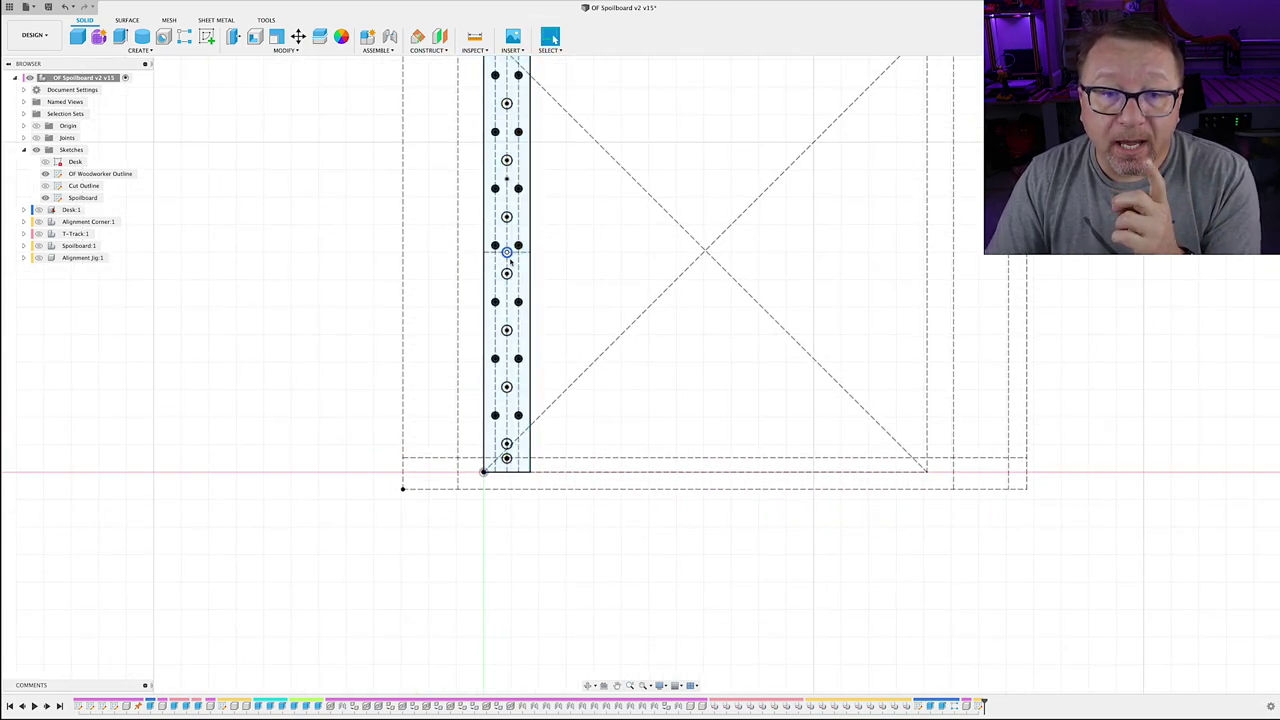
scroll(528, 260, down, 3)
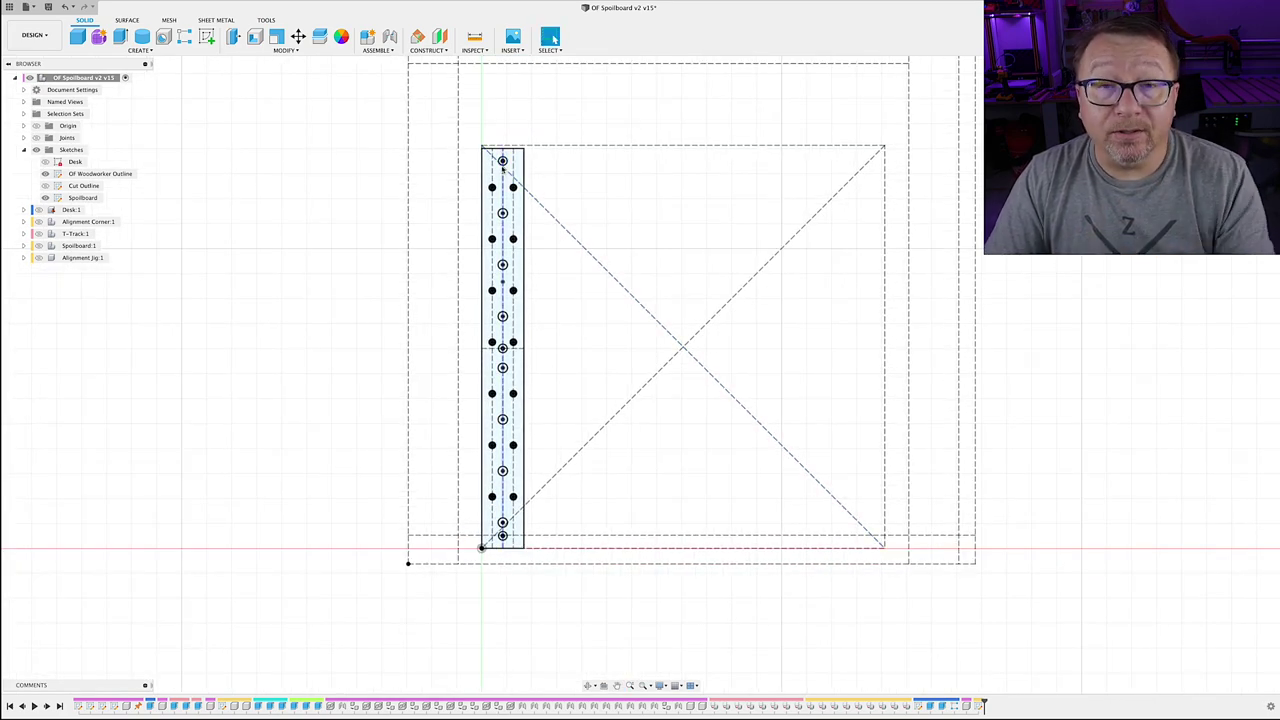
click(509, 358)
click(508, 357)
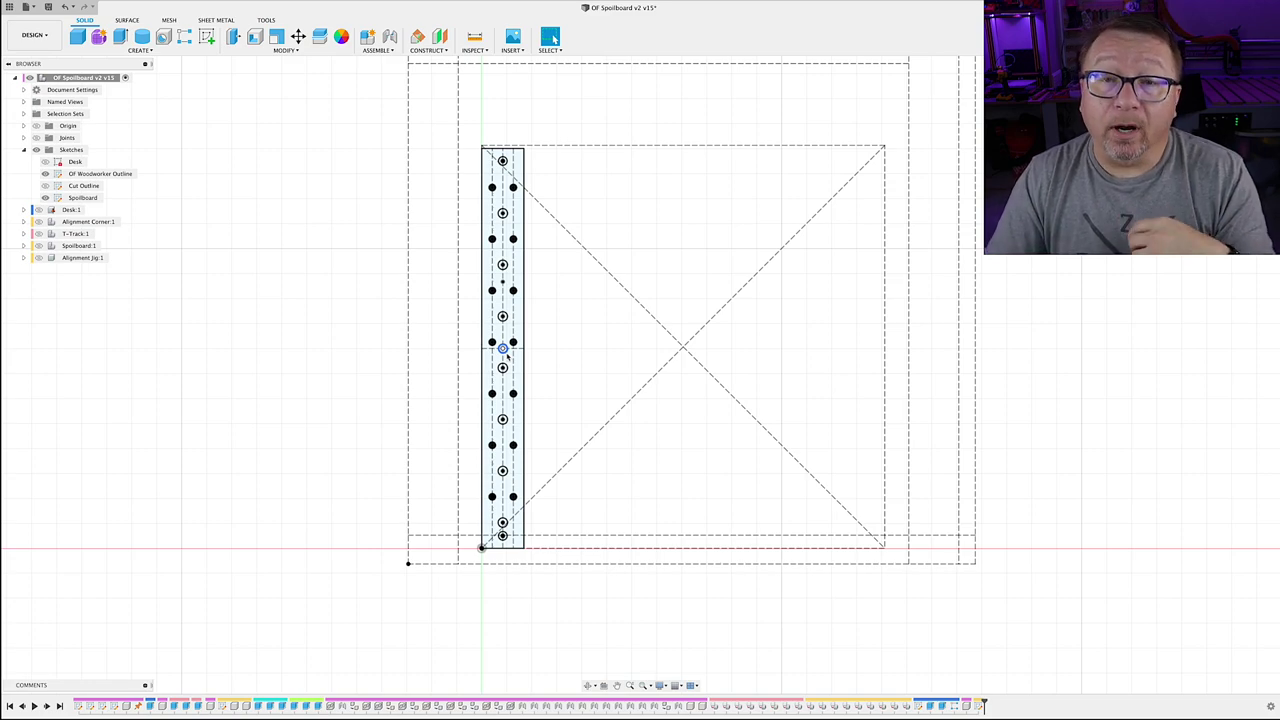
click(494, 428)
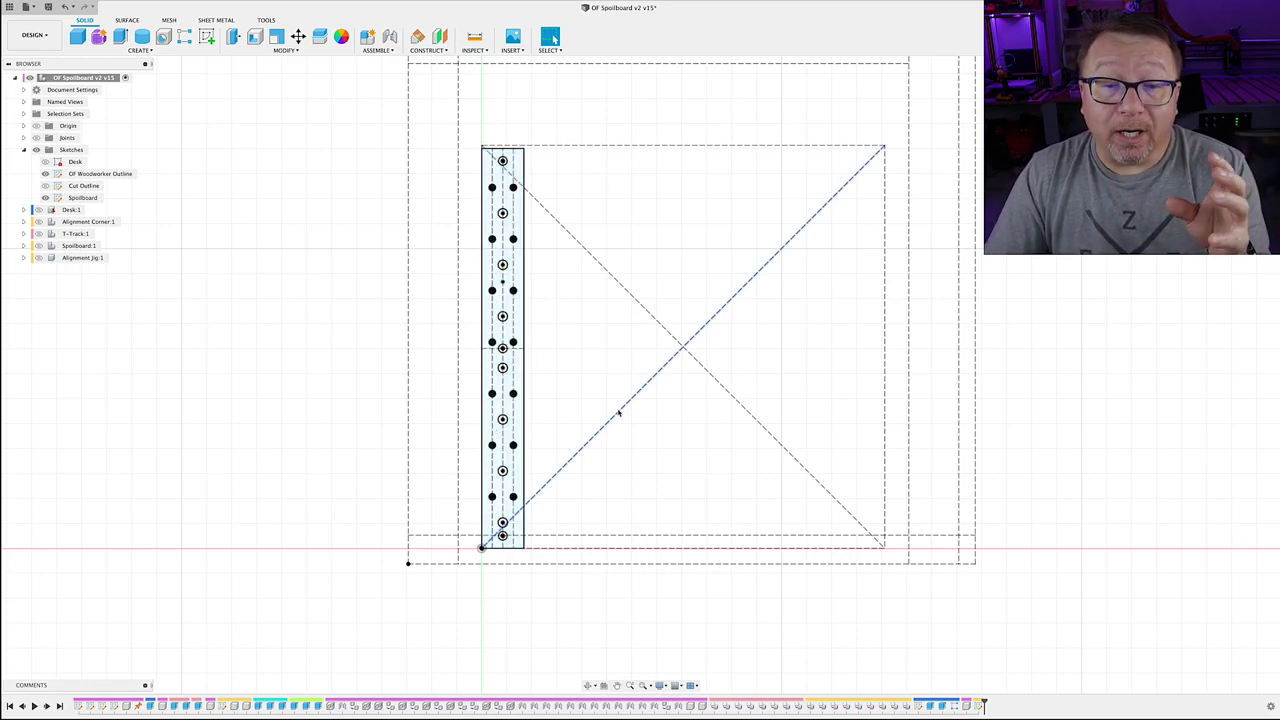
click(496, 485)
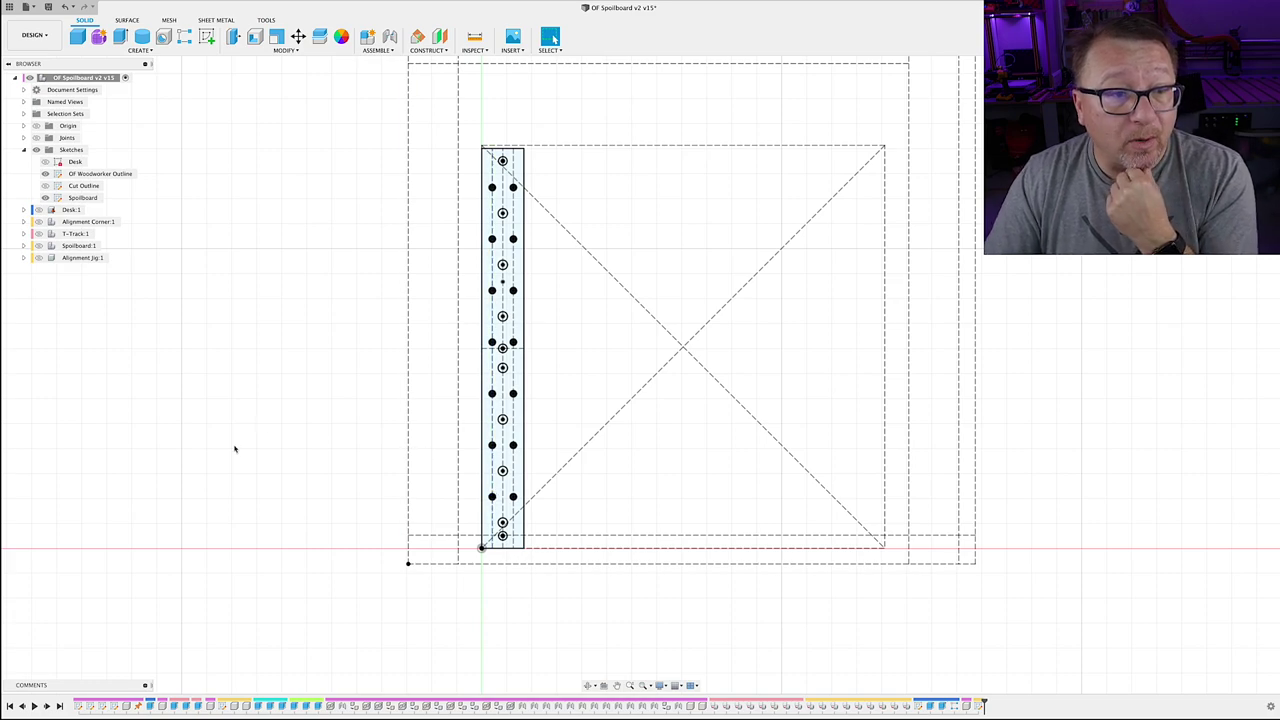
Show the Desk 1 body, the Spoilboard 1 strips and the T-Track rails between them.
click(38, 209)
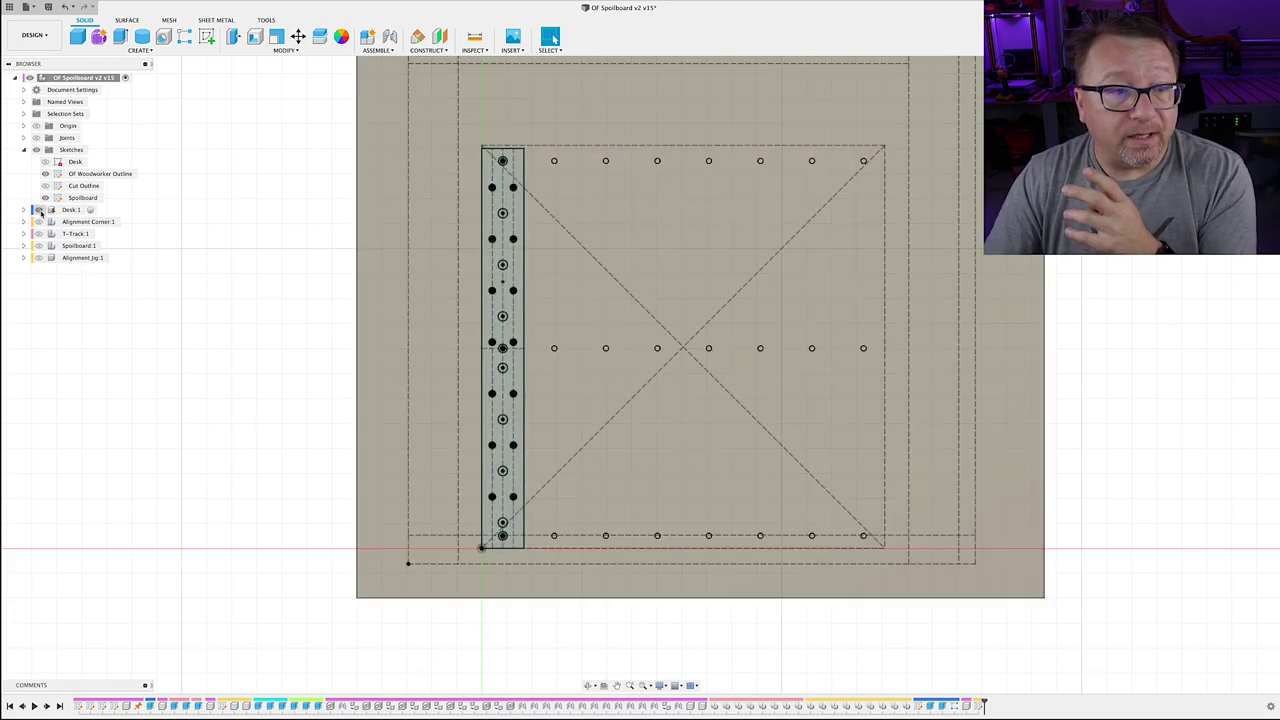
click(38, 245)
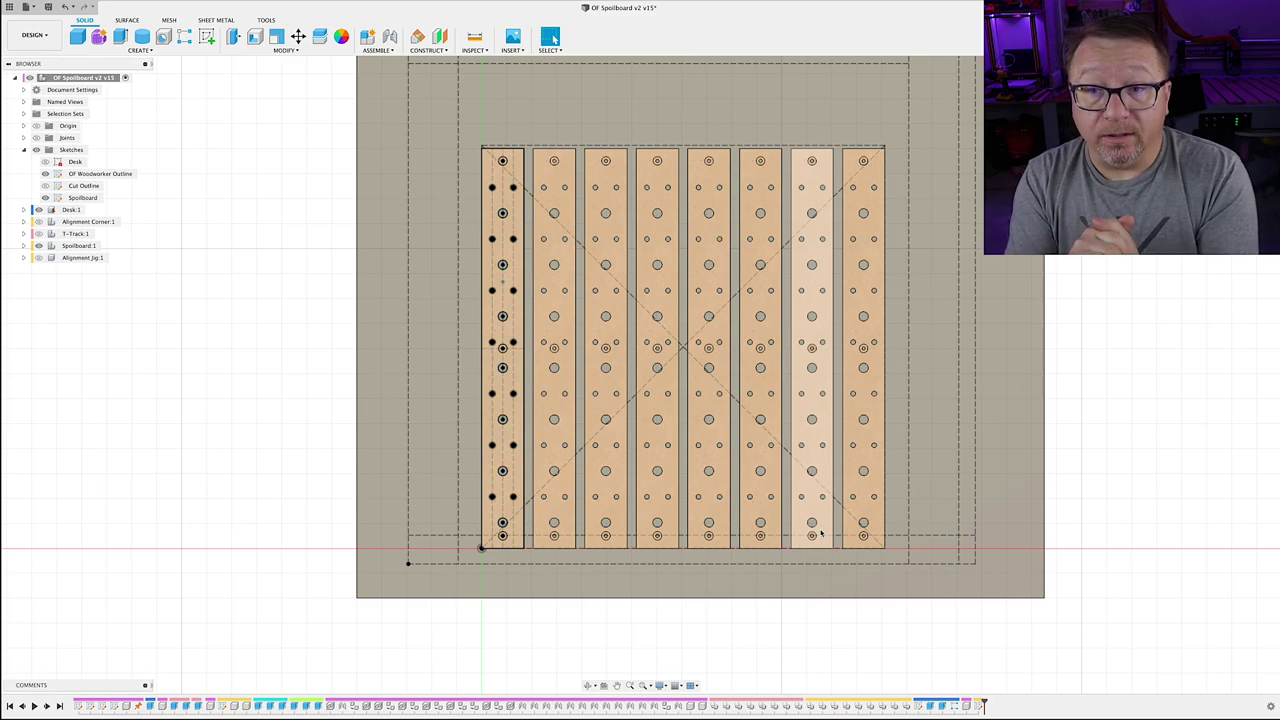
scroll(900, 360, up, 5)
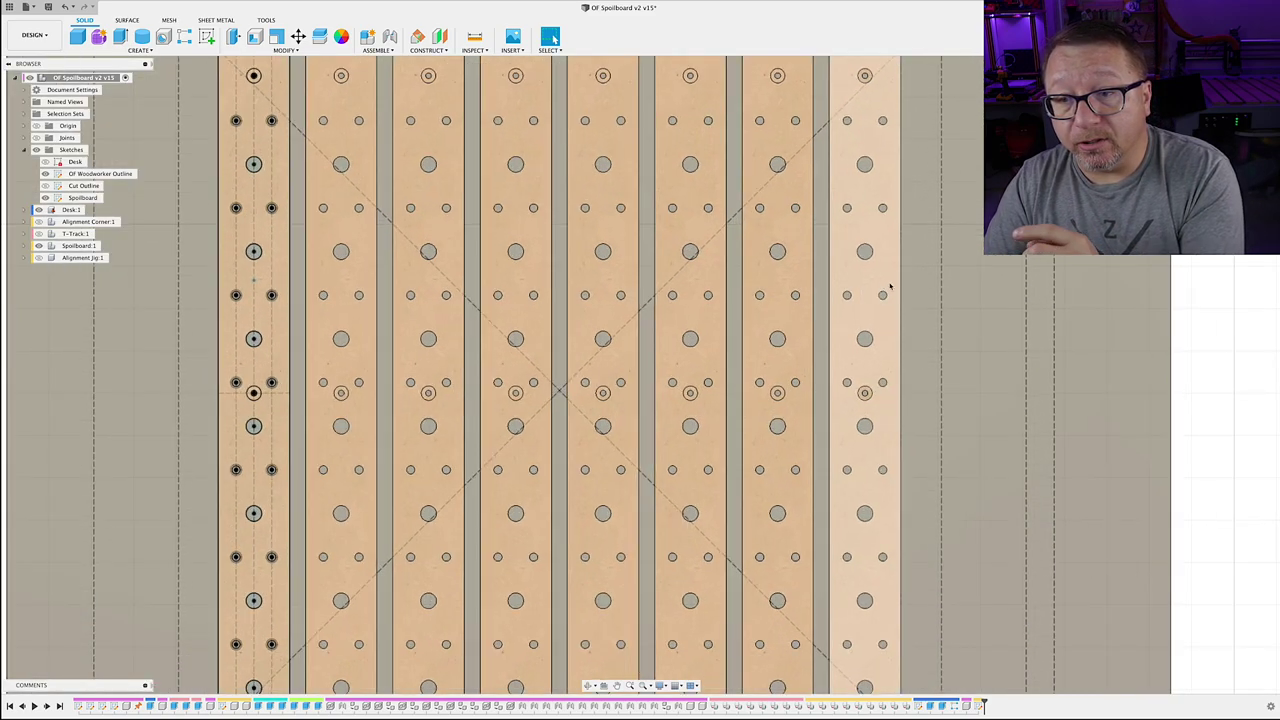
scroll(911, 380, down, 6)
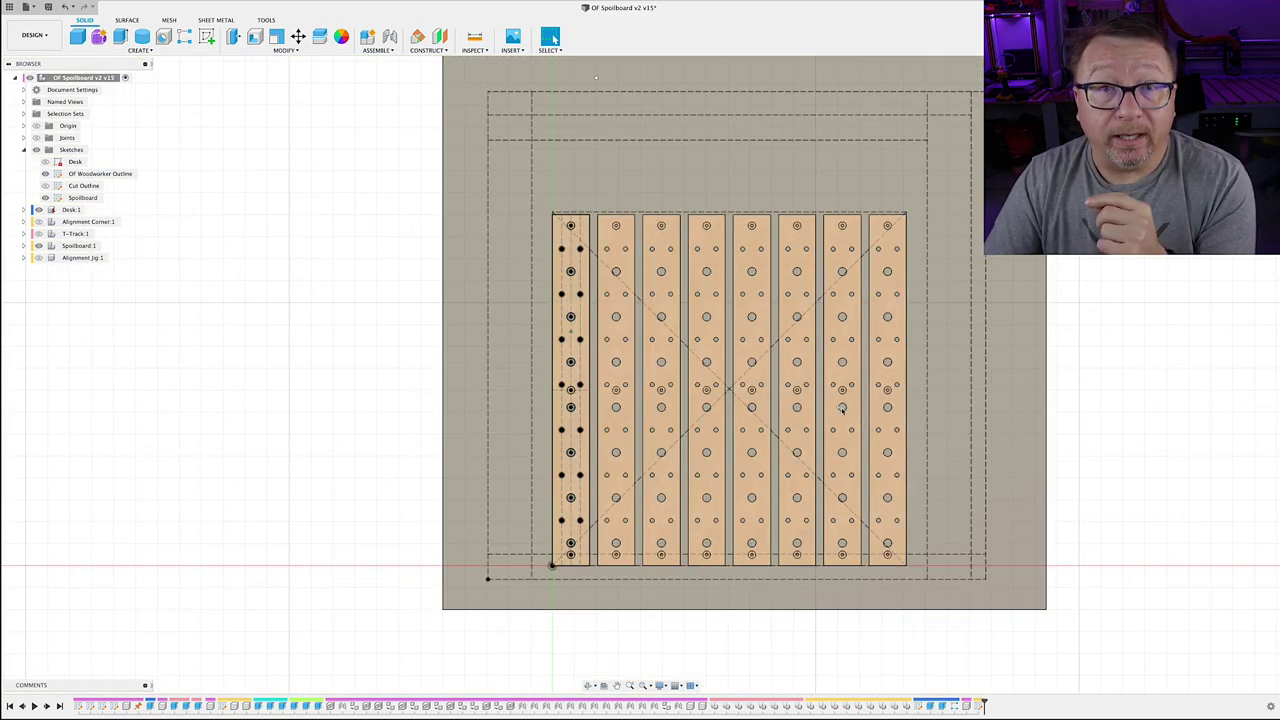
click(38, 233)
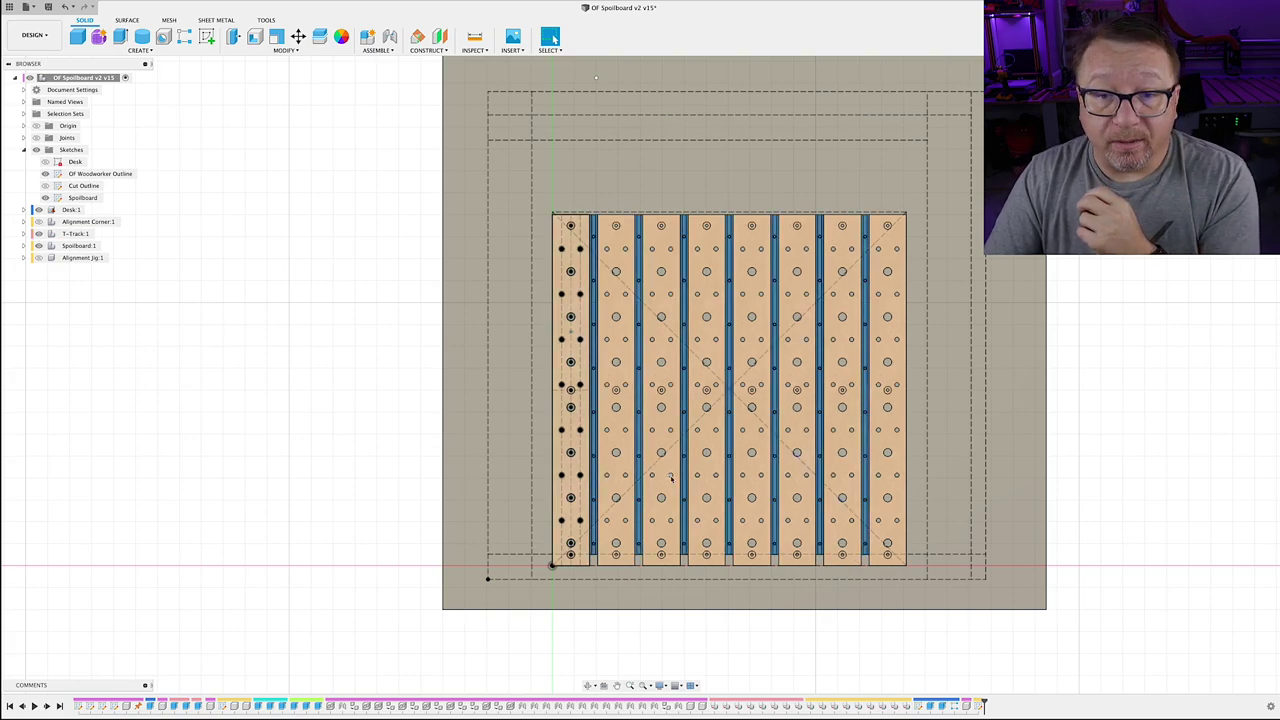
middle_drag(650, 473, 582, 437)
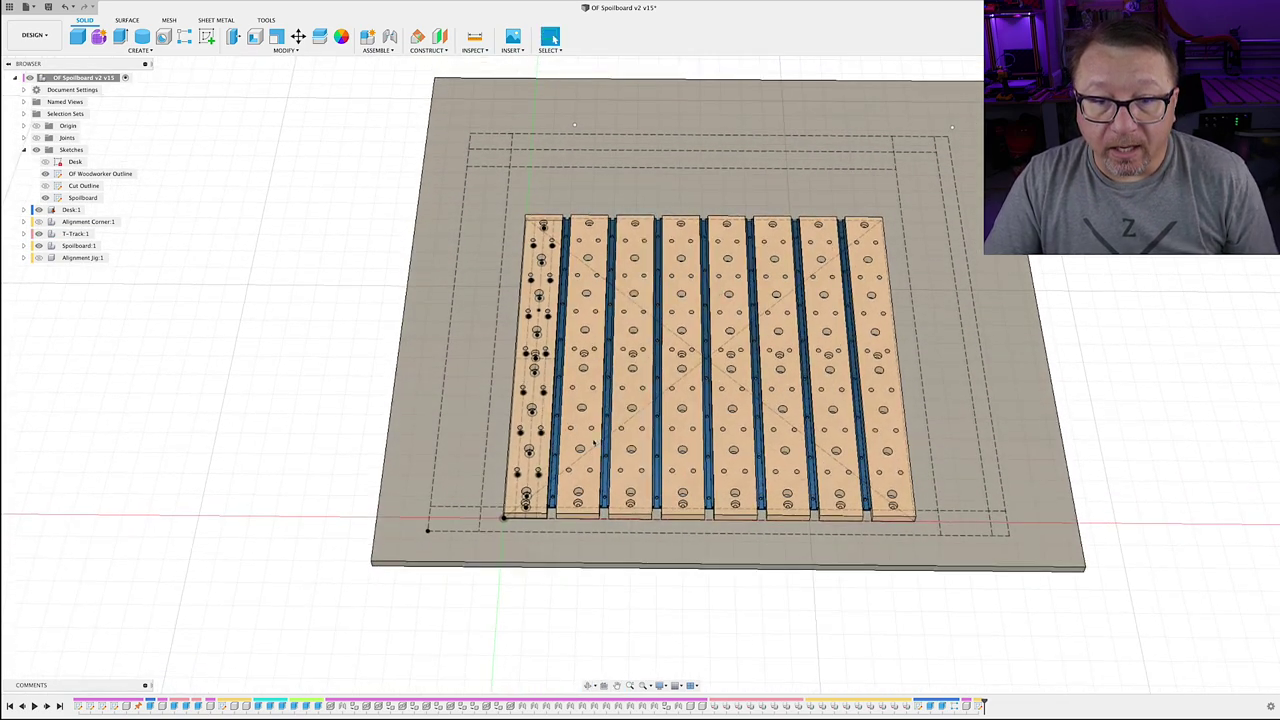
scroll(582, 438, up, 8)
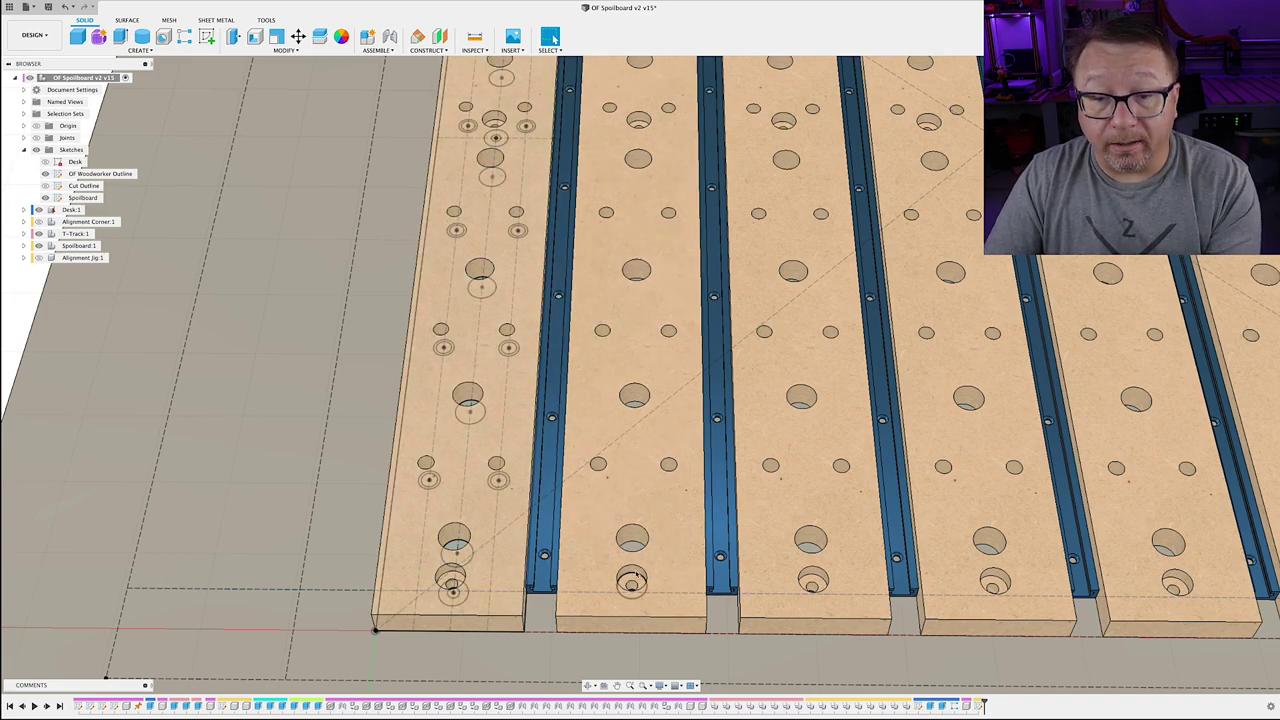
scroll(632, 578, down, 5)
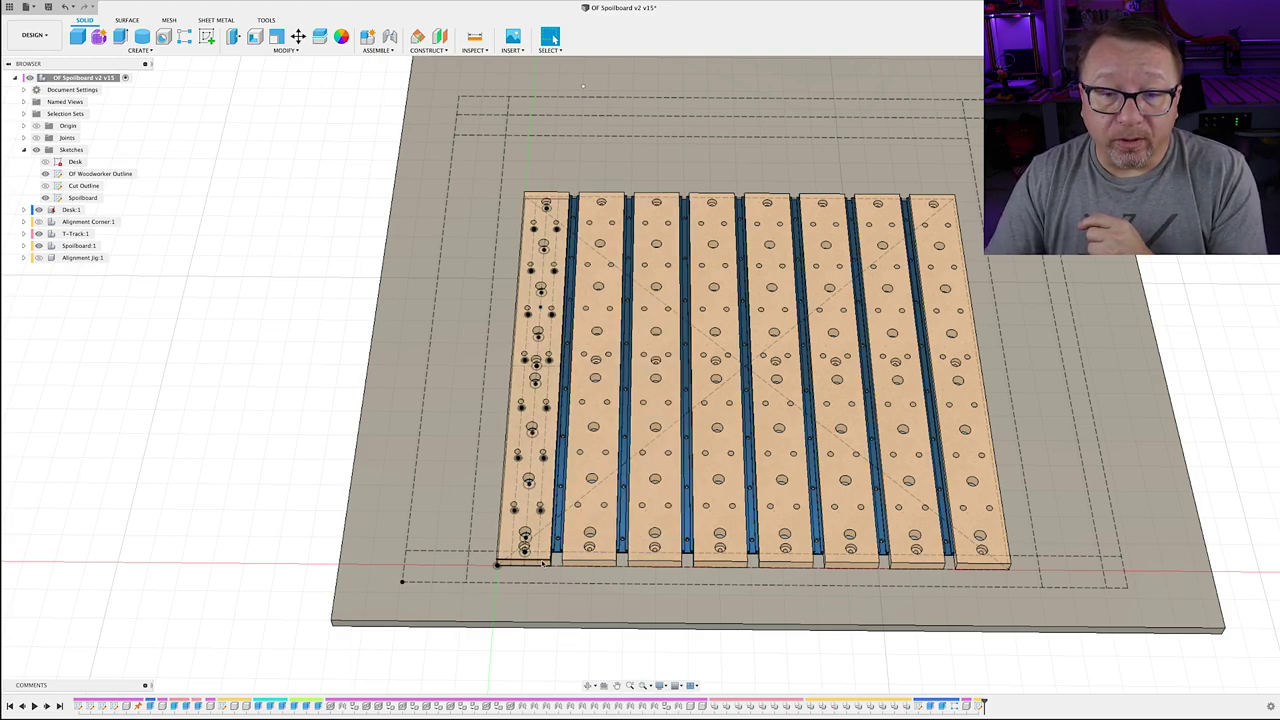
scroll(565, 565, up, 5)
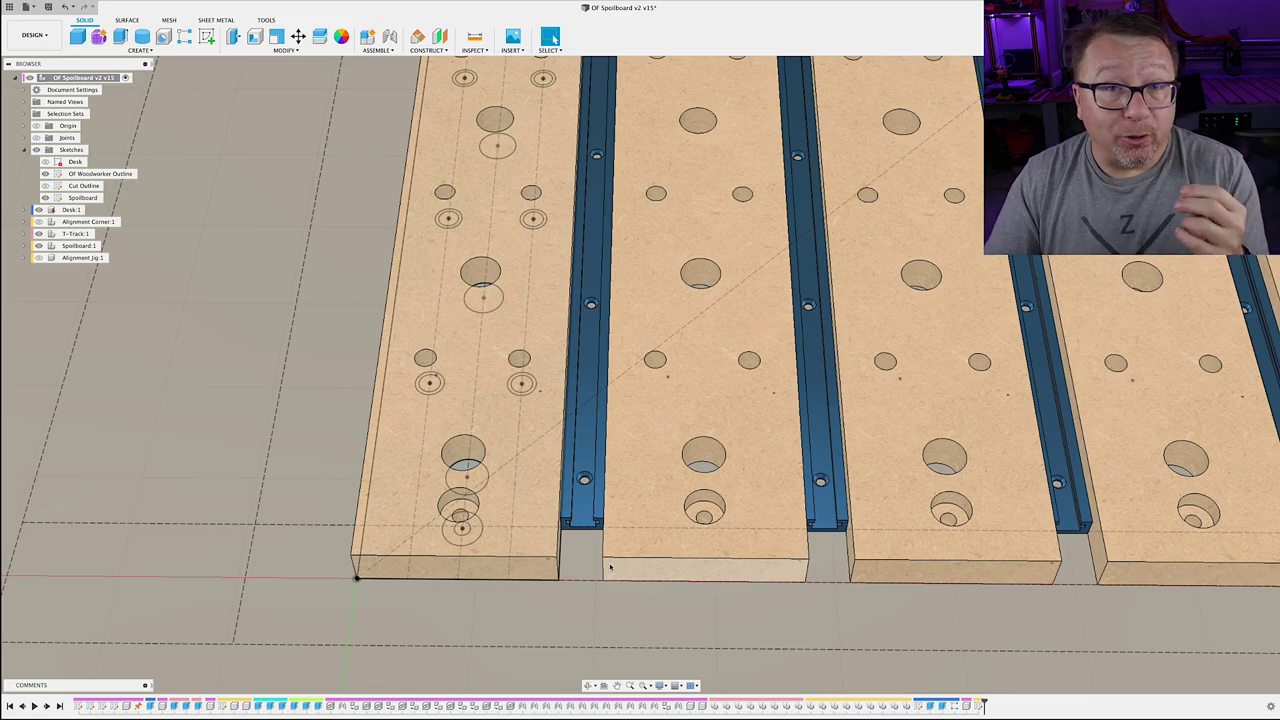
scroll(610, 567, down, 10)
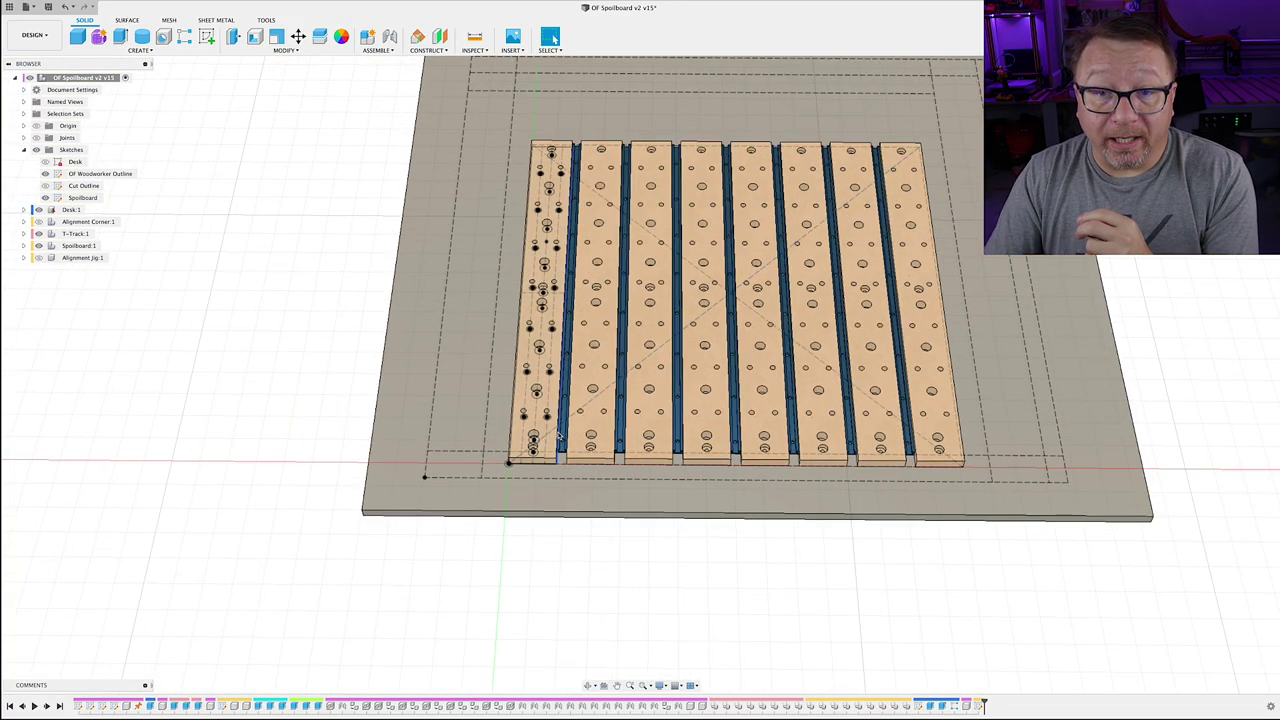
shift+middle_drag(560, 435, 231, 329)
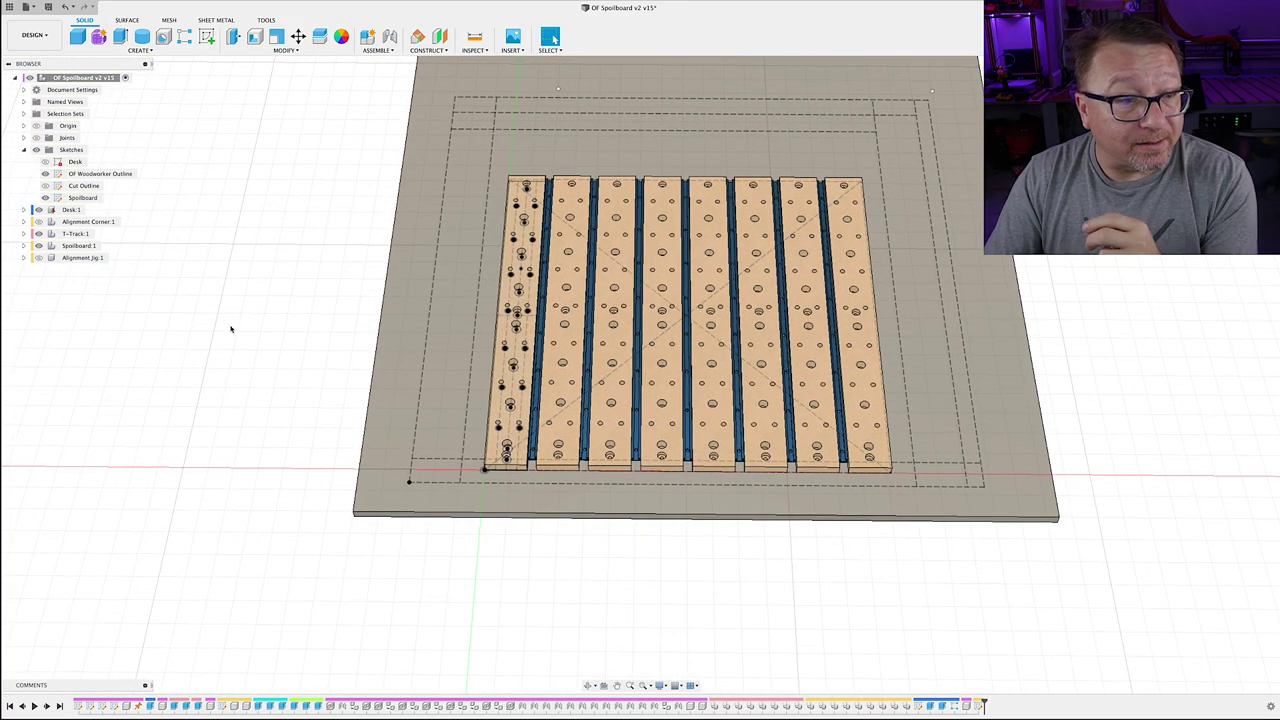
click(39, 222)
Zoom and tilt the view to inspect the whole spoilboard with its alignment corner.
scroll(468, 488, up, 5)
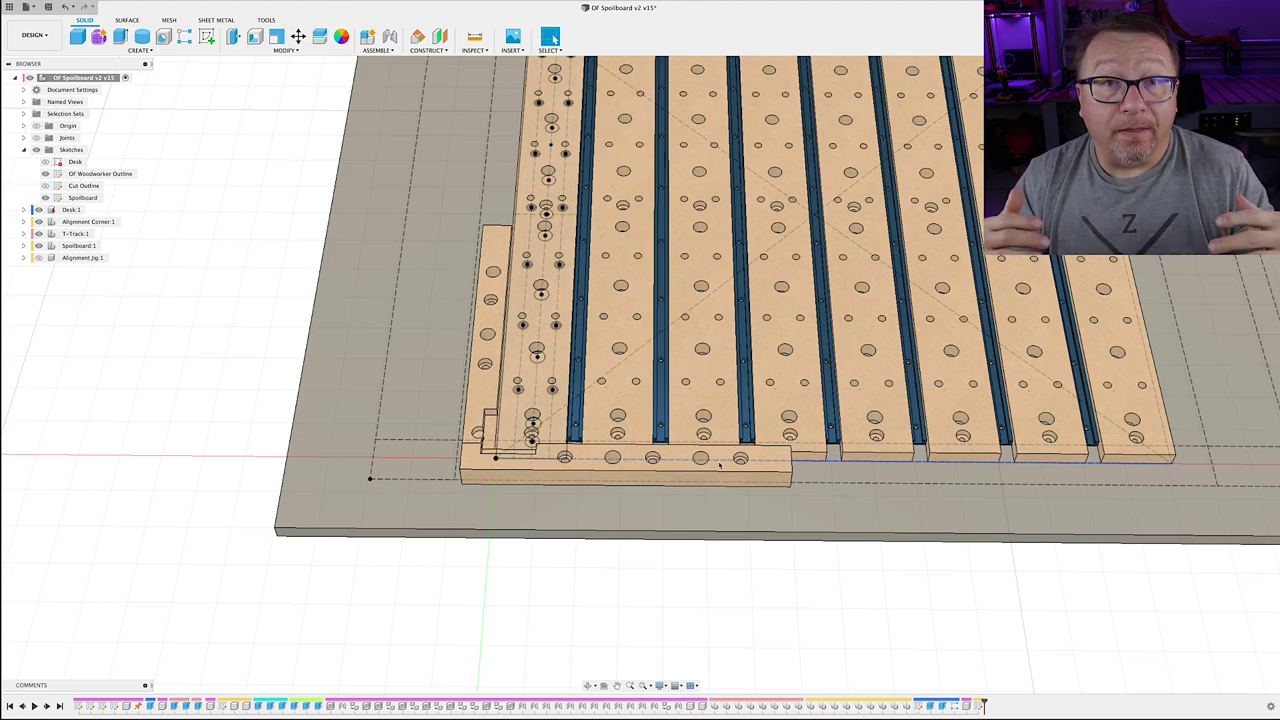
shift+middle_drag(719, 465, 620, 358)
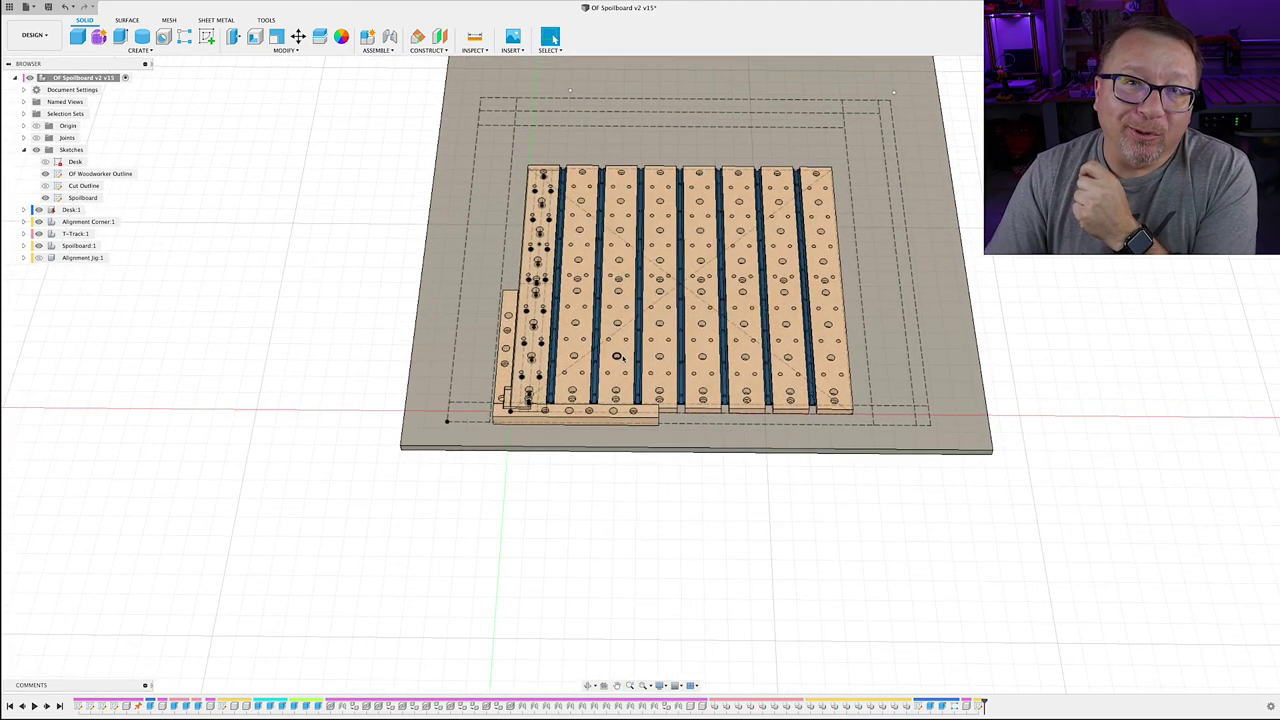
scroll(624, 376, up, 5)
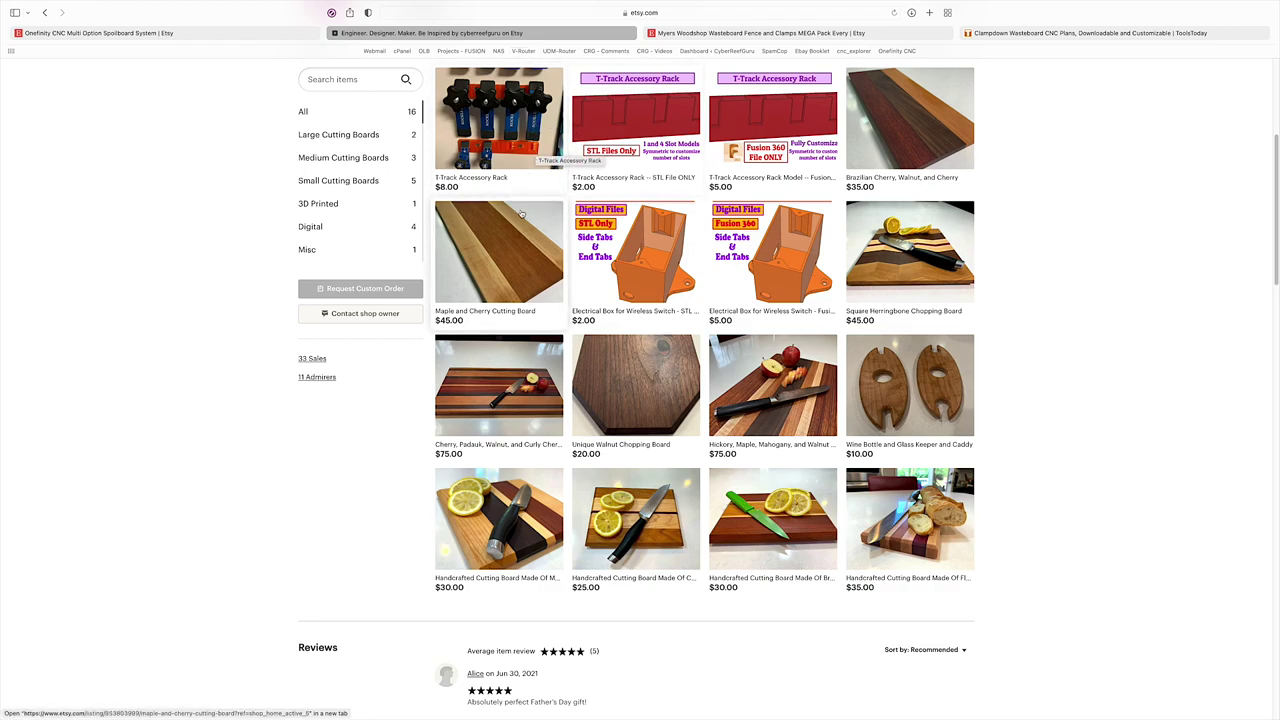
Switch to the Myers Woodshop wasteboard listing tab and scroll through the shop's items.
scroll(525, 224, up, 2)
click(757, 33)
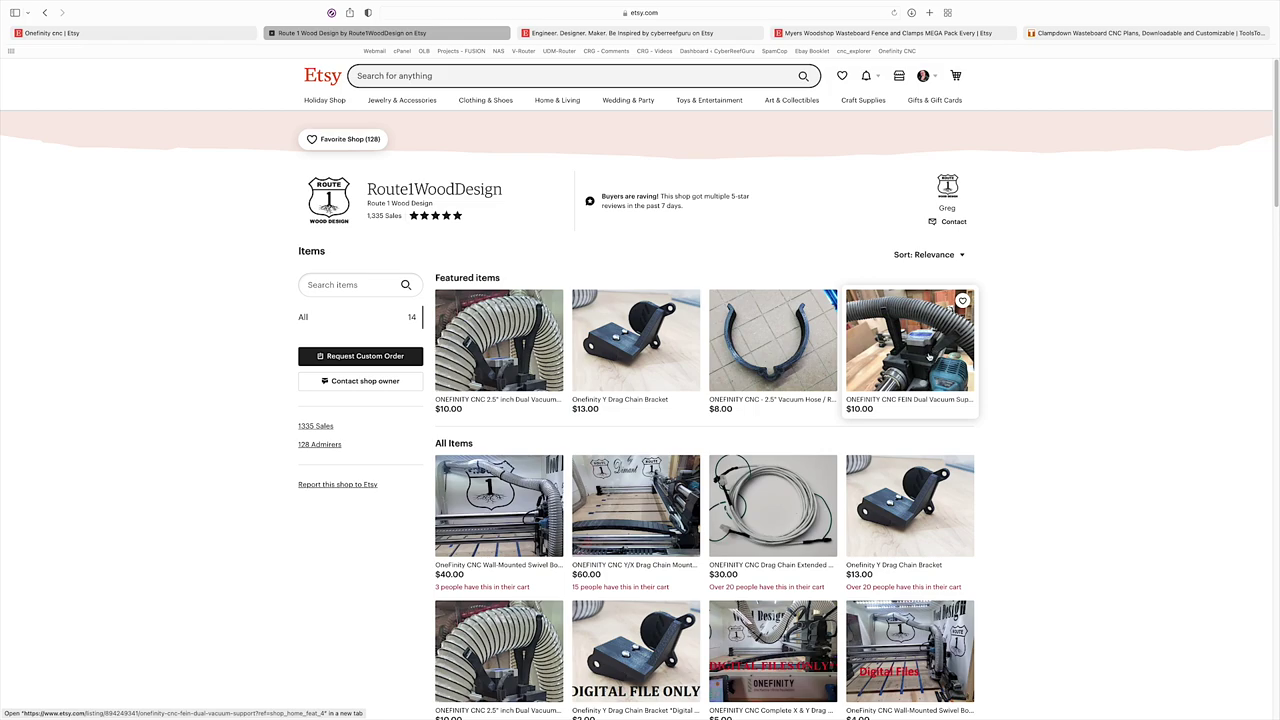
scroll(930, 355, down, 1)
scroll(930, 360, down, 2)
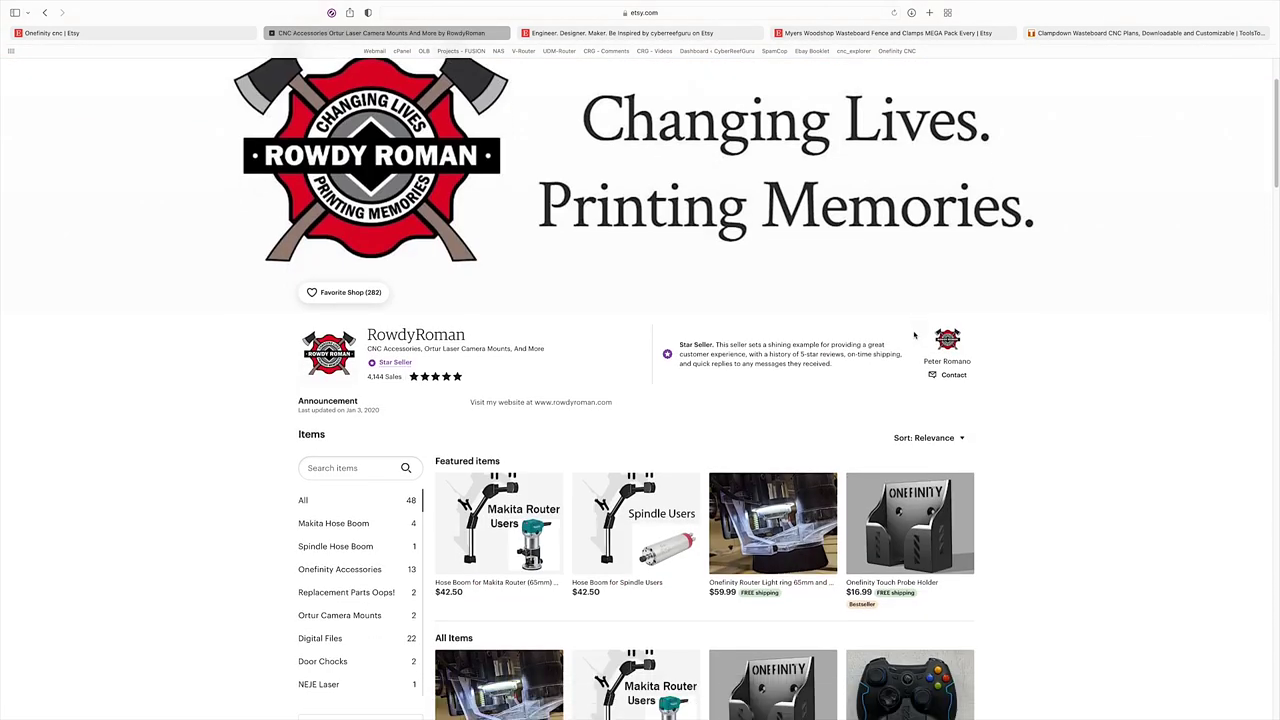
scroll(913, 336, down, 5)
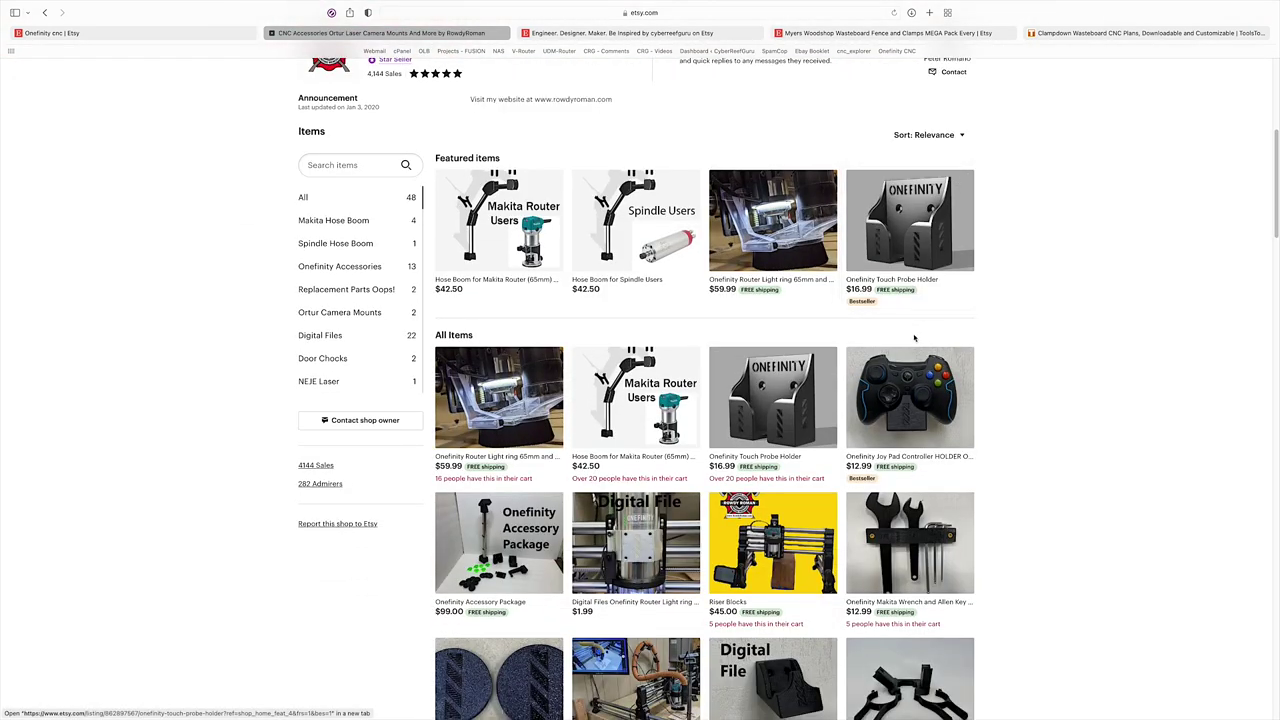
scroll(913, 338, down, 5)
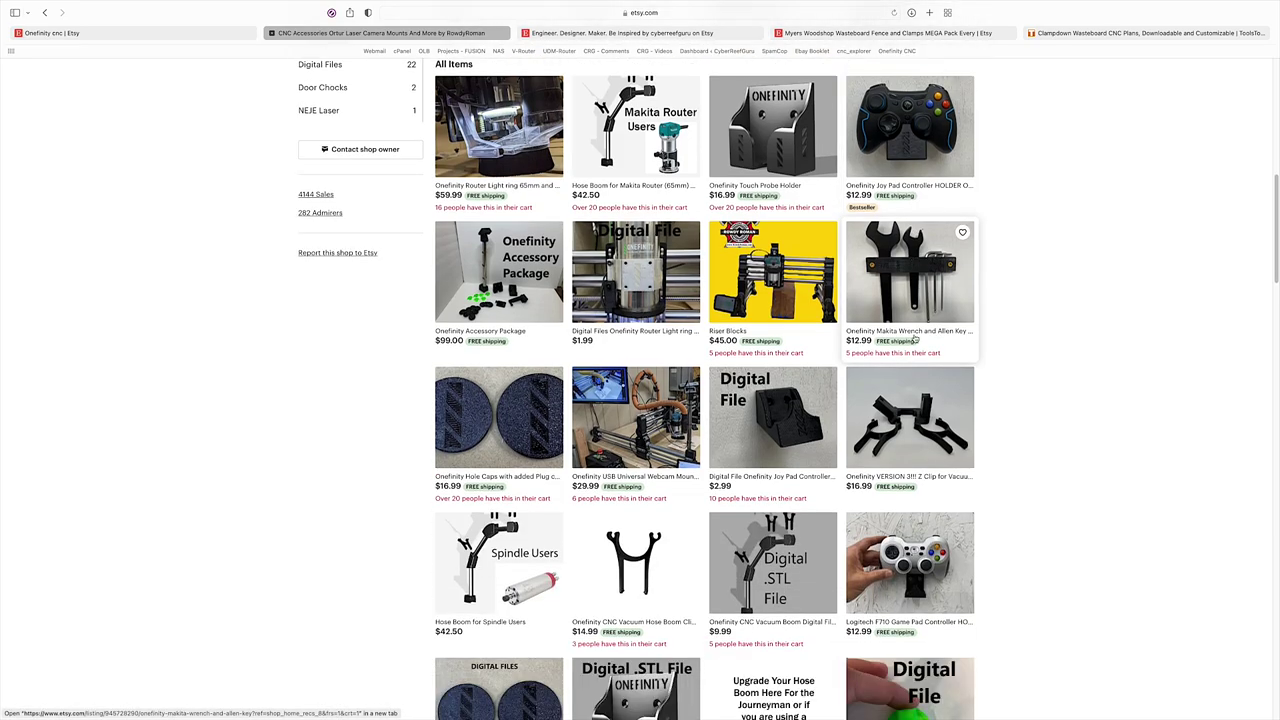